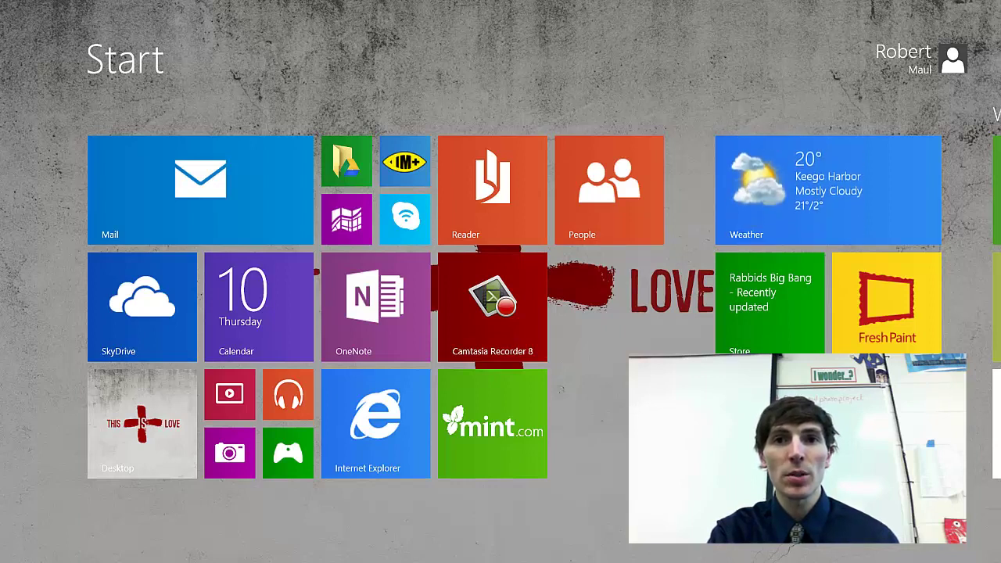
# Bring up the Windows Search pane from the Start screen
pyautogui.press('super+s')
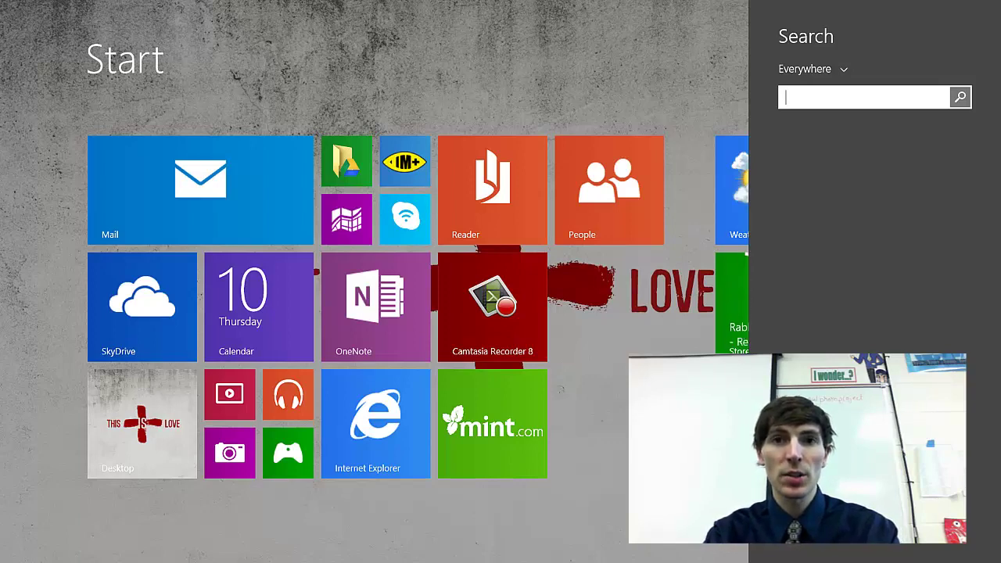
# Open PC settings via 'pc', toggle Microsoft Update checking off and on, then check for updates
pyautogui.write('pc settings')
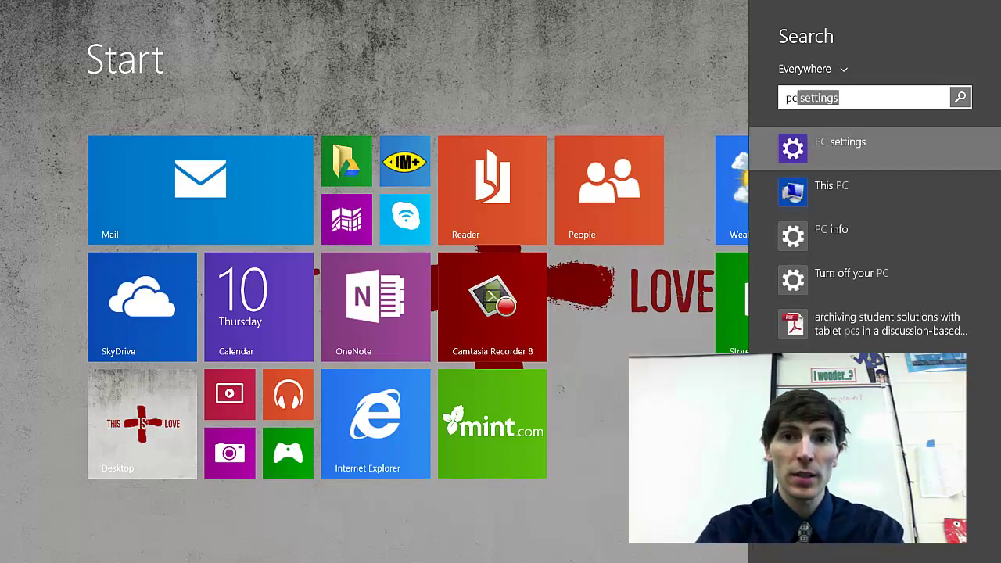
pyautogui.press('Return')
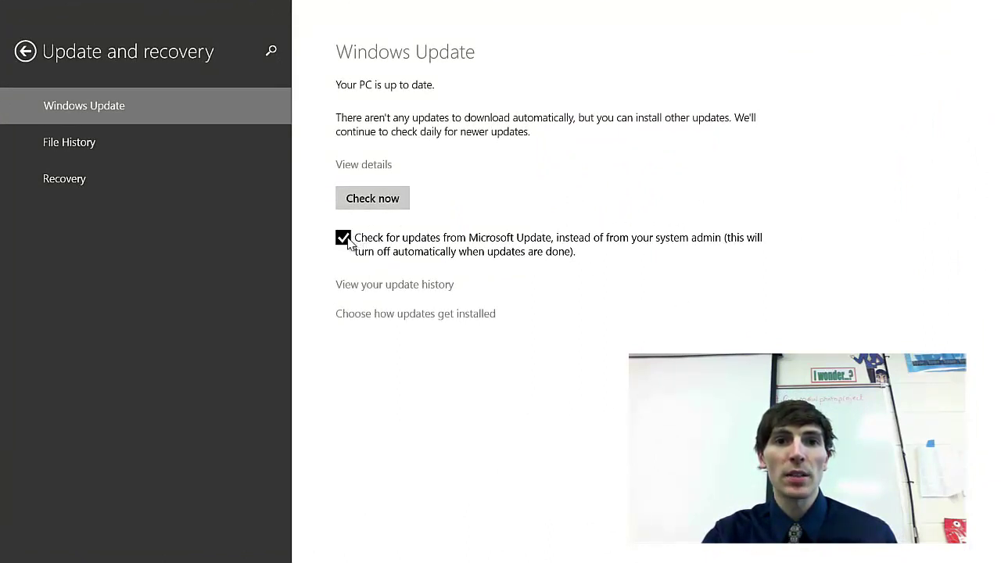
pyautogui.click(345, 238)
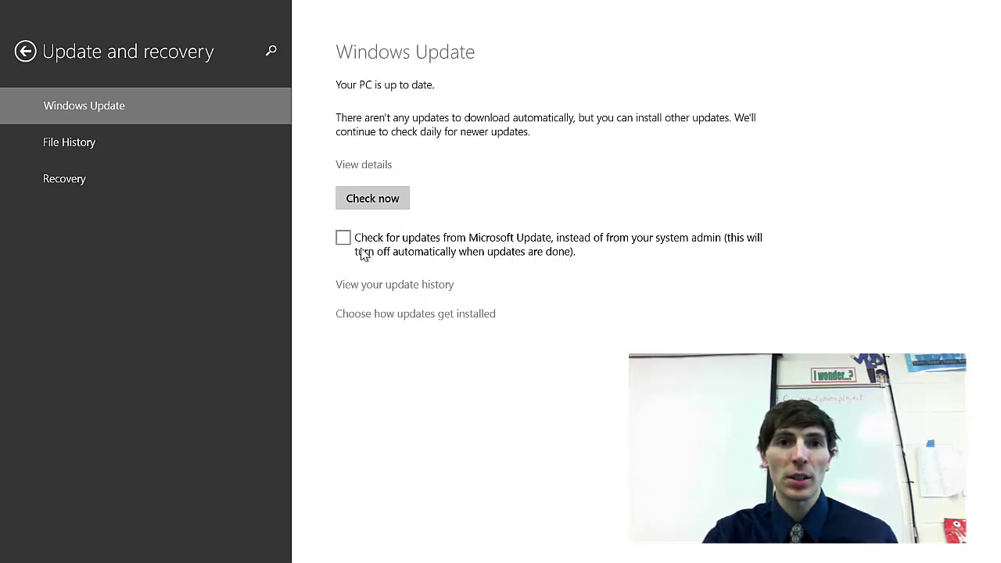
pyautogui.click(343, 239)
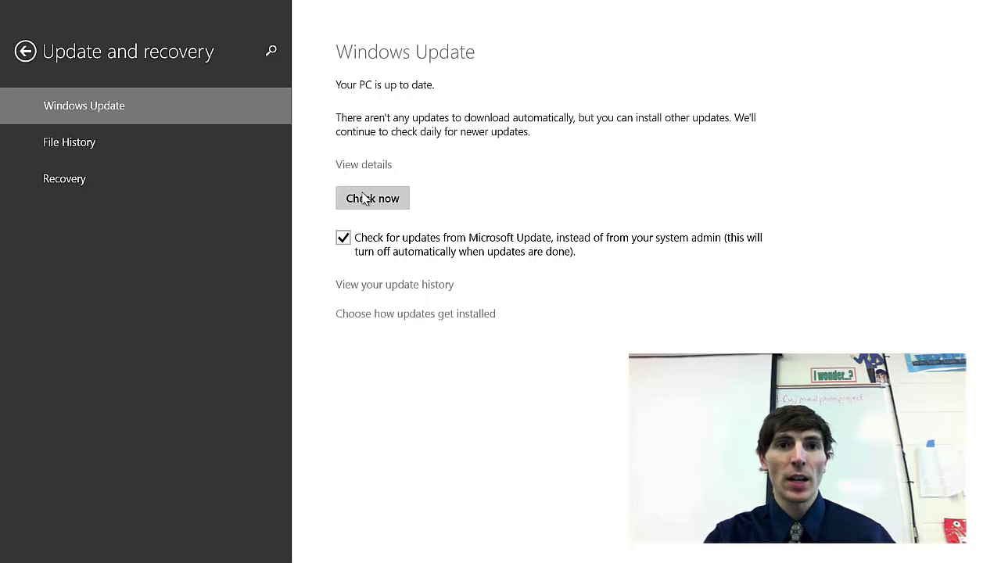
pyautogui.click(356, 198)
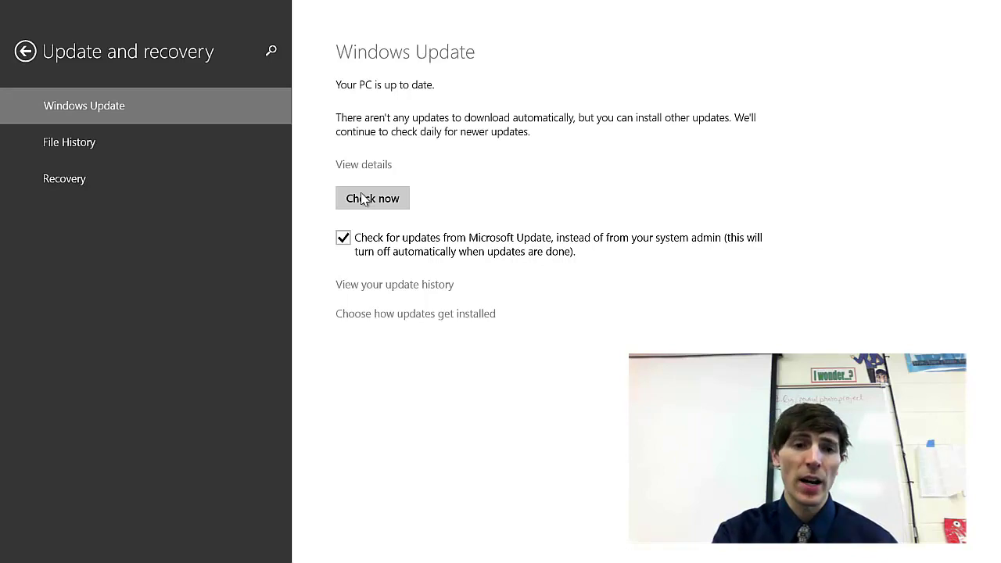
# Switch to the desktop and open Control Panel by searching for 'control'
pyautogui.press('super')
pyautogui.press('super+d')
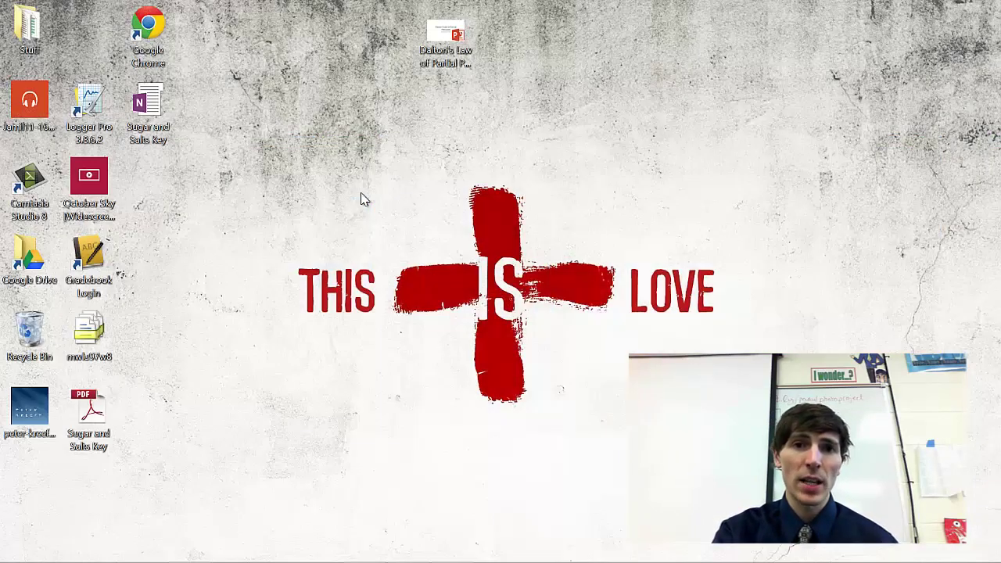
pyautogui.press('super+s')
pyautogui.press('Escape')
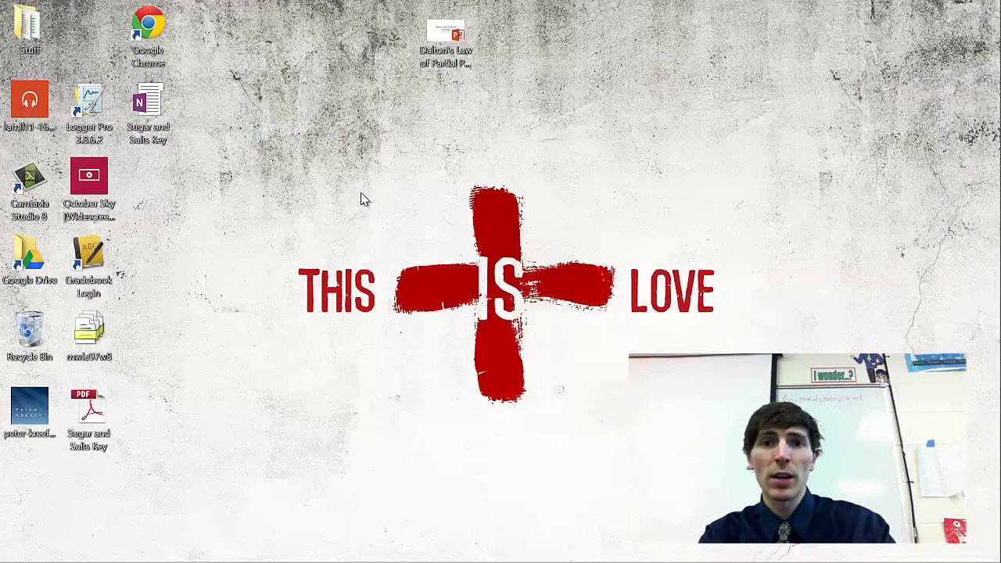
pyautogui.press('super+s')
pyautogui.write('control')
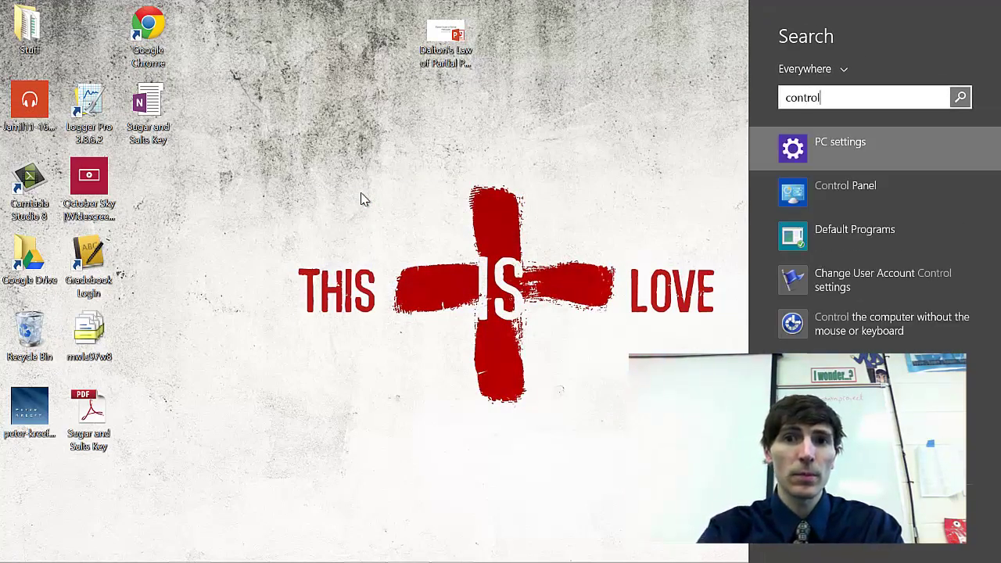
pyautogui.press('Down')
pyautogui.press('Return')
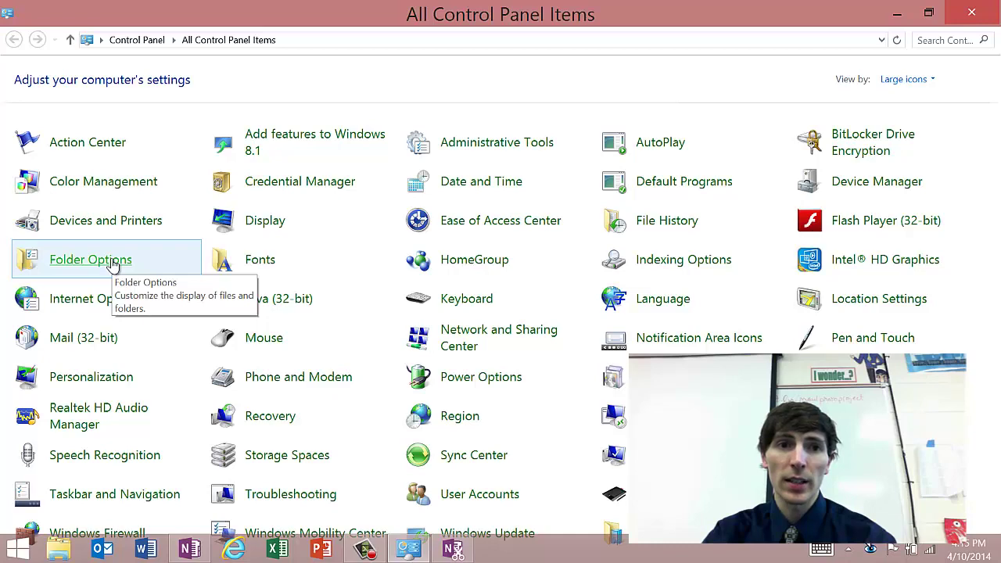
# In Folder Options' View settings, choose Show hidden files, folders, and drives and apply it
pyautogui.click(113, 264)
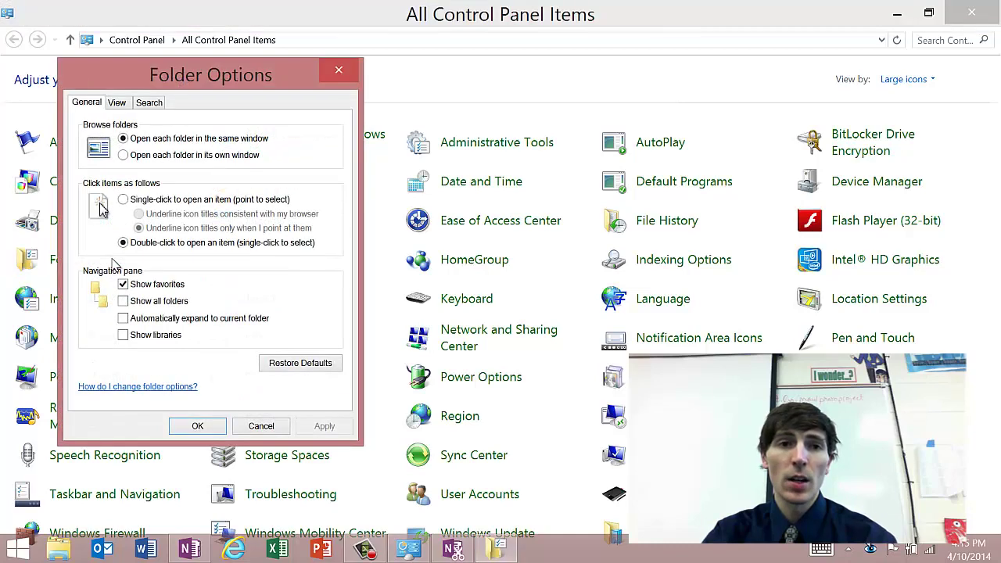
pyautogui.click(117, 105)
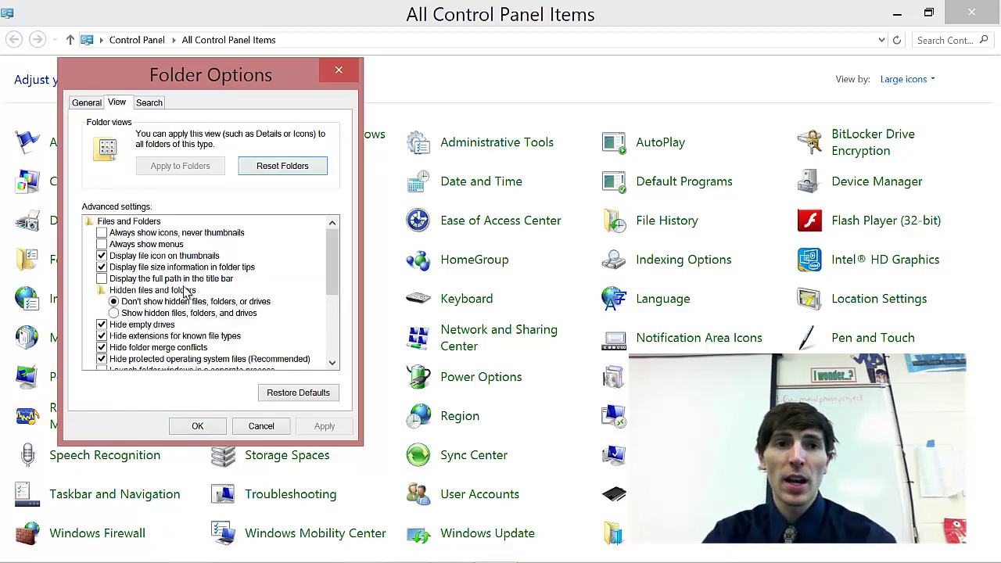
pyautogui.click(114, 313)
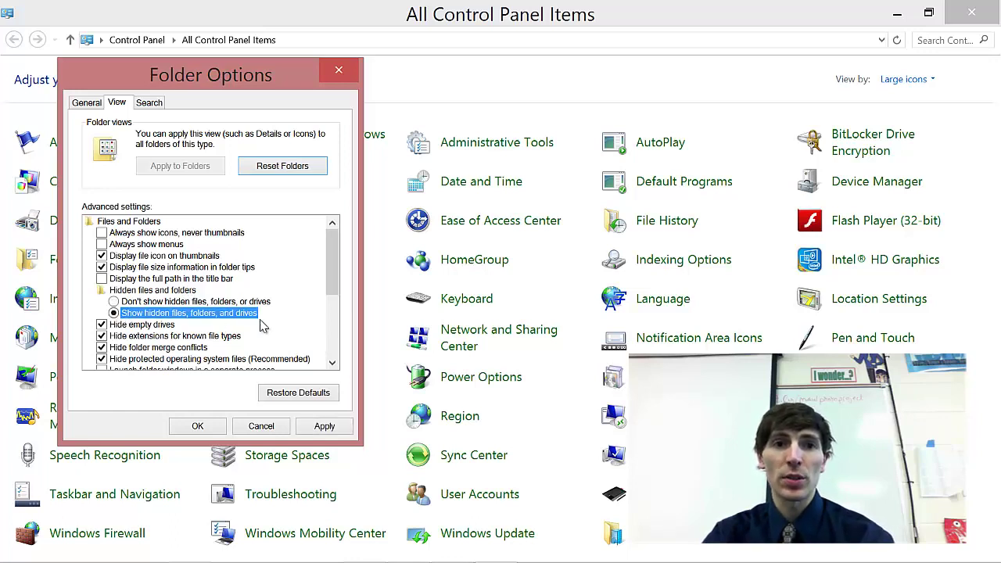
pyautogui.click(325, 430)
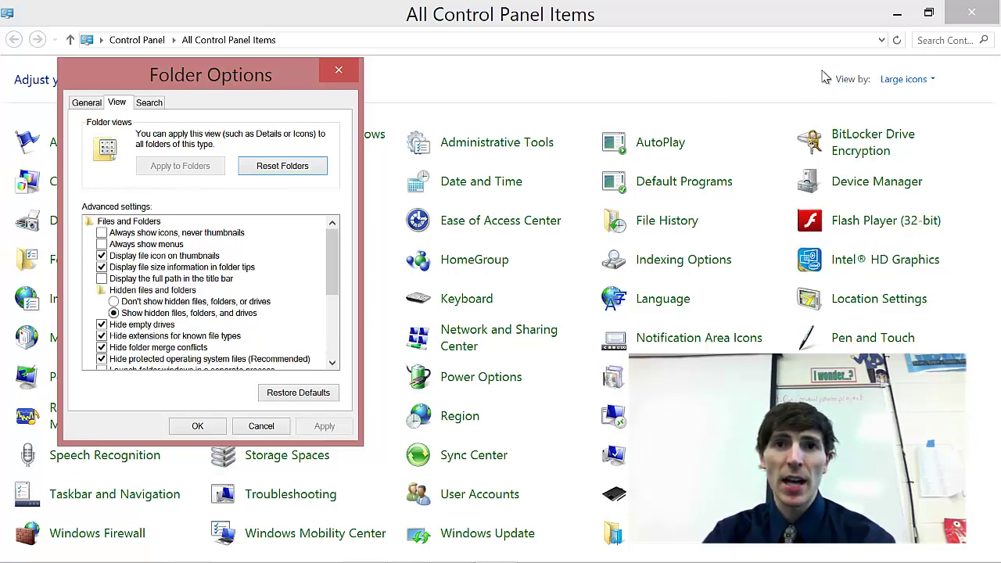
# Minimize Control Panel and move the Folder Options dialog to the upper right
pyautogui.click(897, 14)
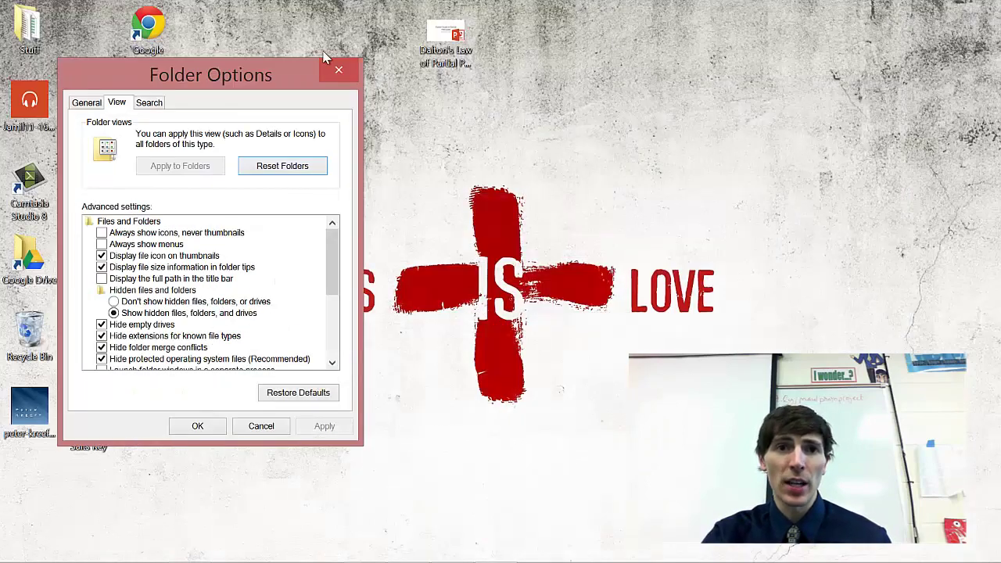
pyautogui.moveTo(257, 65); pyautogui.dragTo(863, 48)
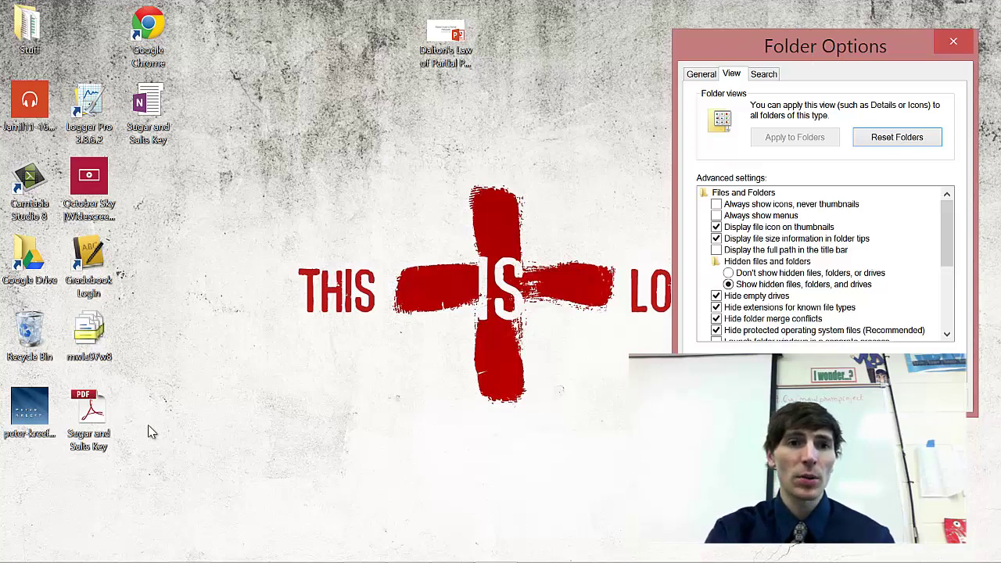
pyautogui.moveTo(586, 561)
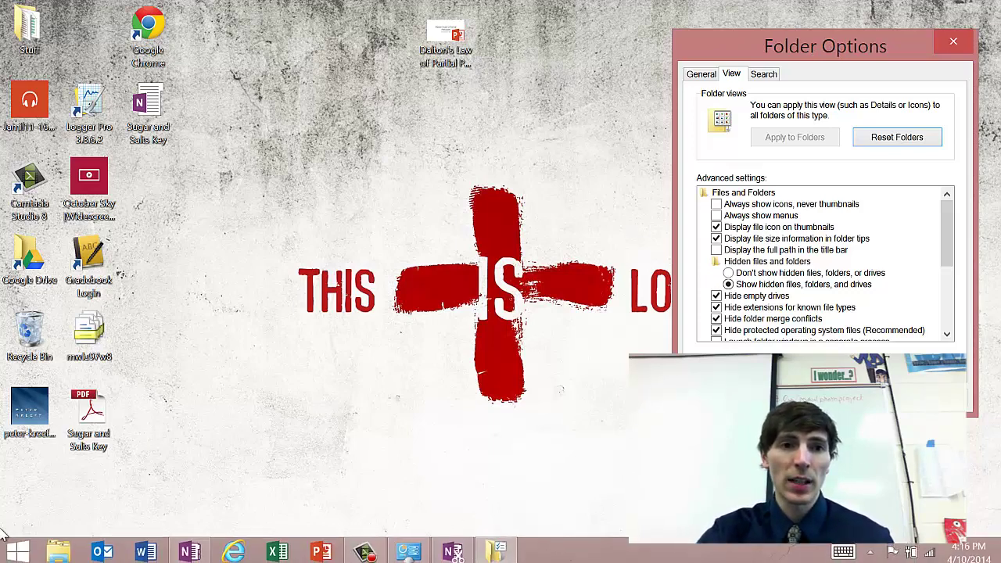
# Open File Explorer and browse Windows (C:) > Users > home folder > AppData
pyautogui.click(61, 552)
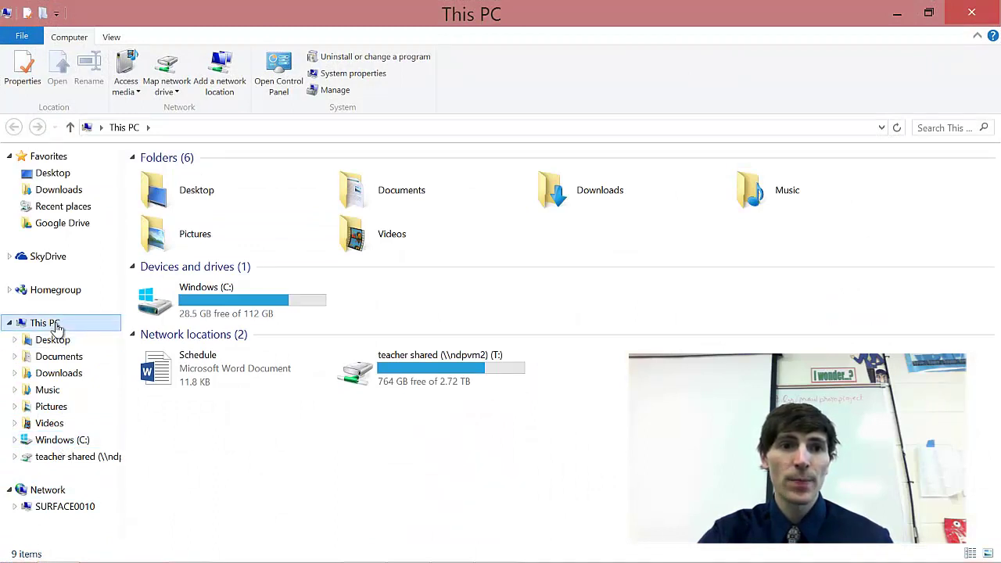
pyautogui.click(64, 440)
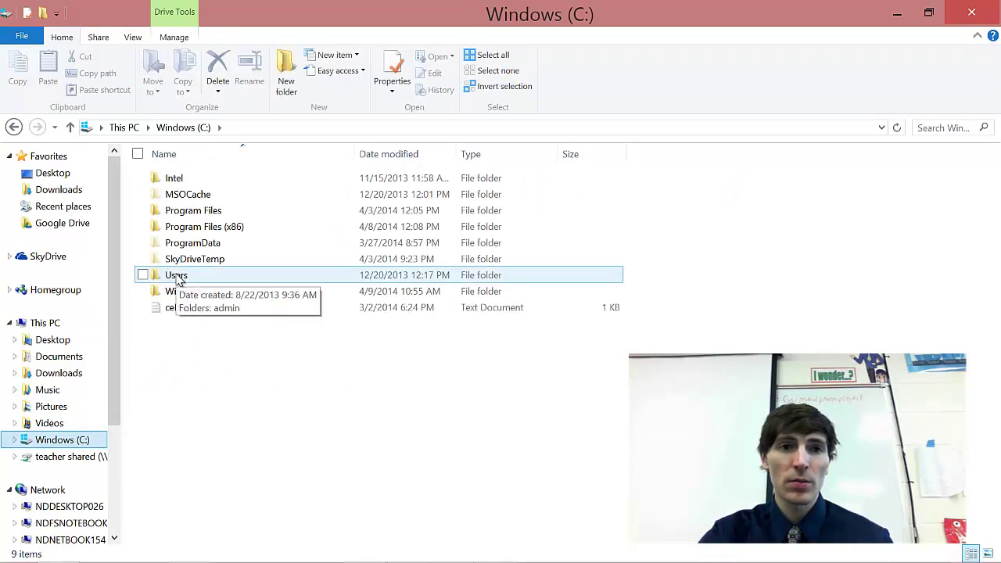
pyautogui.doubleClick(177, 277)
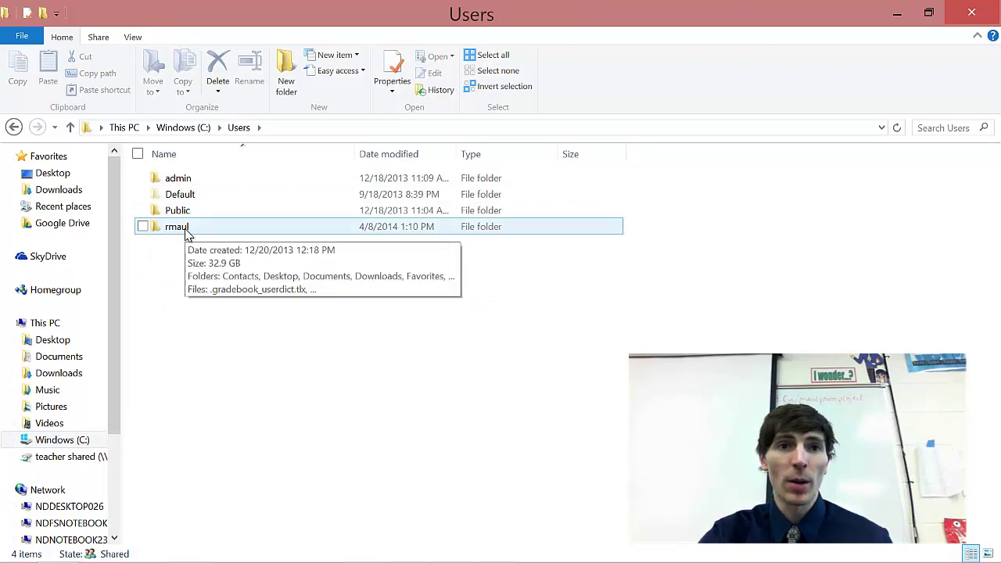
pyautogui.doubleClick(185, 233)
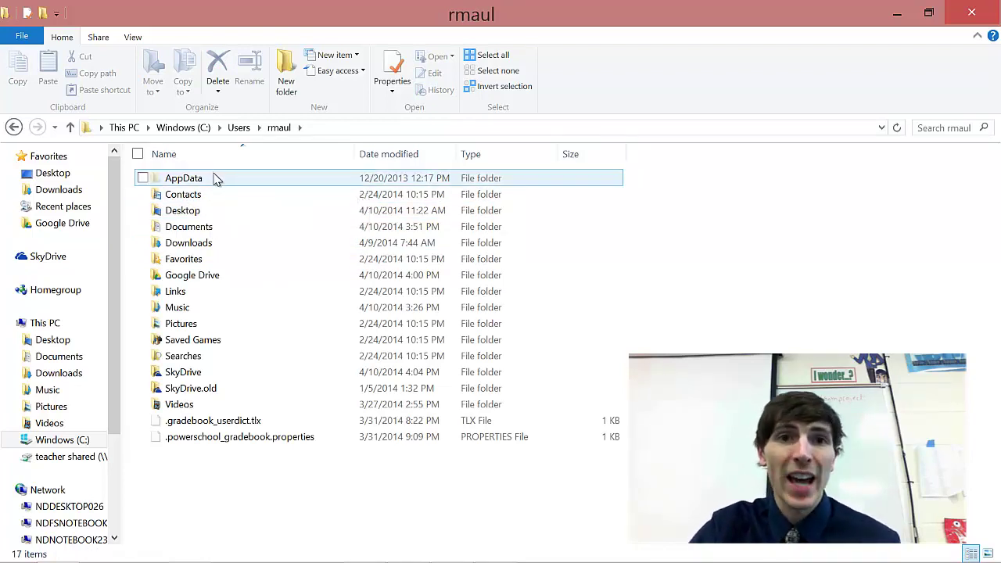
pyautogui.doubleClick(215, 181)
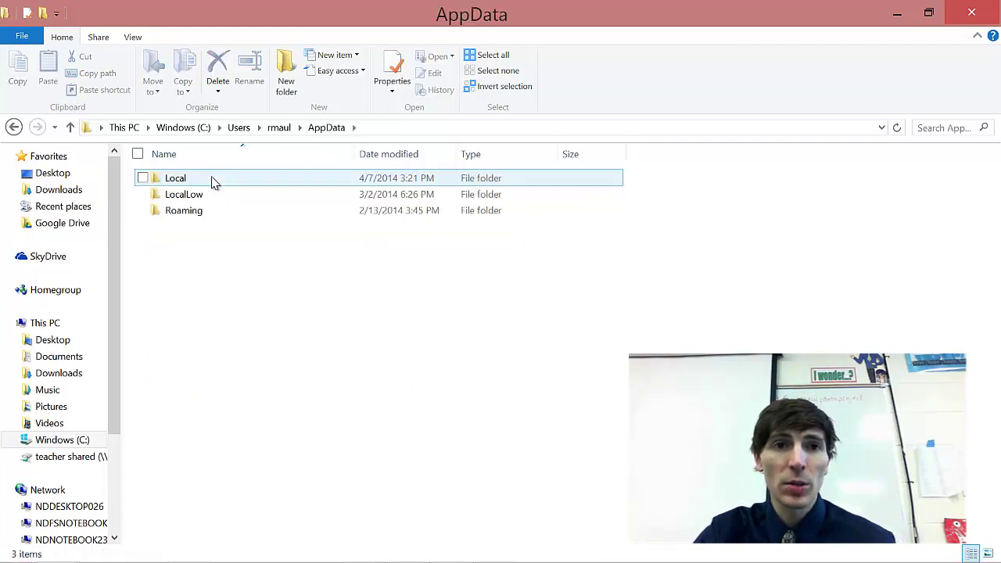
# Continue into Local\Microsoft\OneNote\15.0 to reach the OneNote cache files
pyautogui.doubleClick(209, 185)
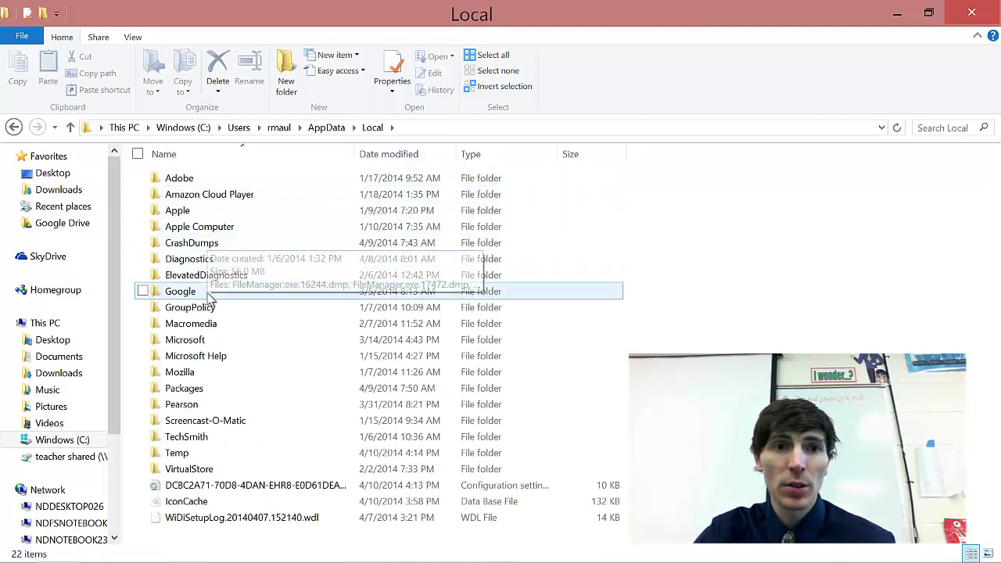
pyautogui.doubleClick(211, 344)
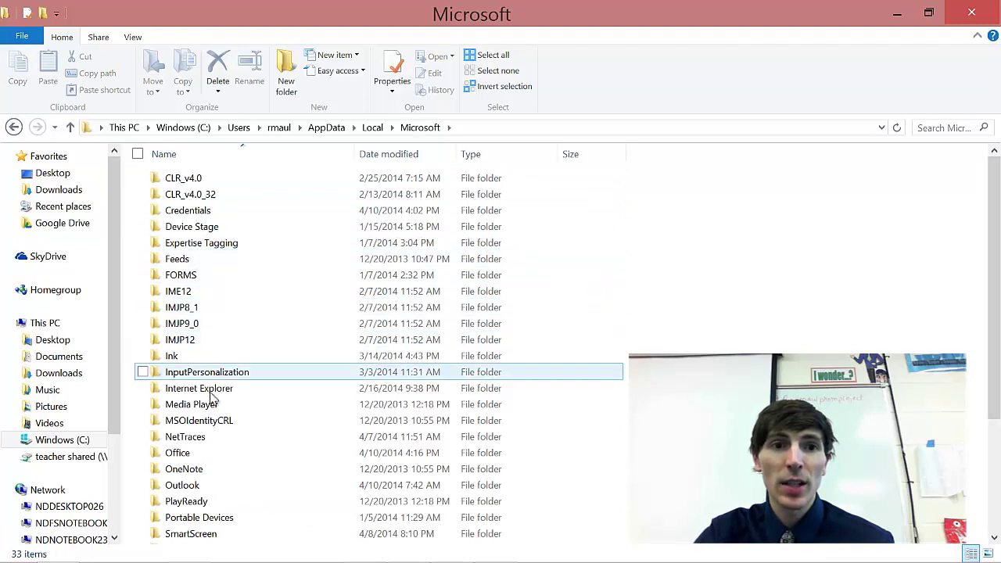
pyautogui.scroll(-1, 213, 399)
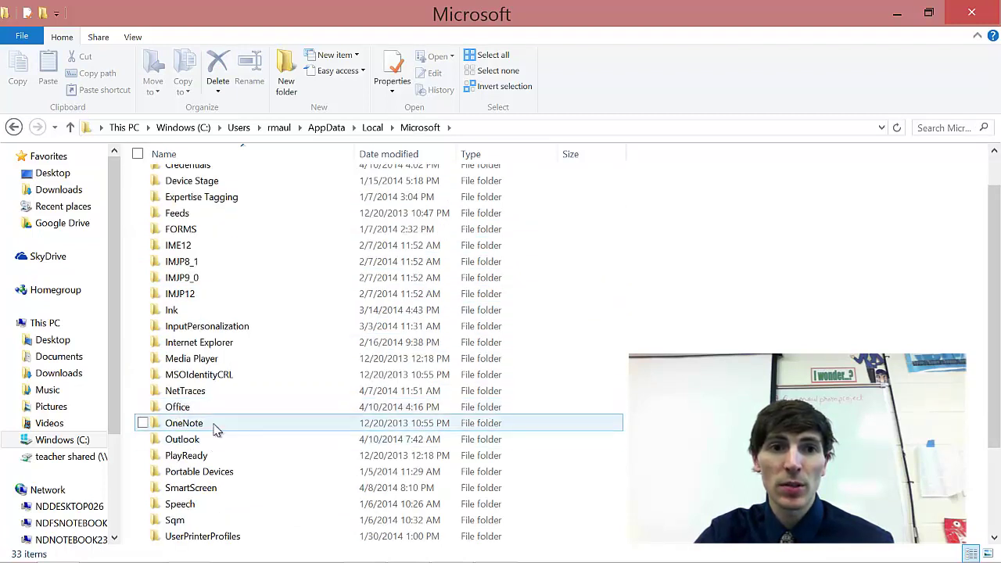
pyautogui.doubleClick(217, 429)
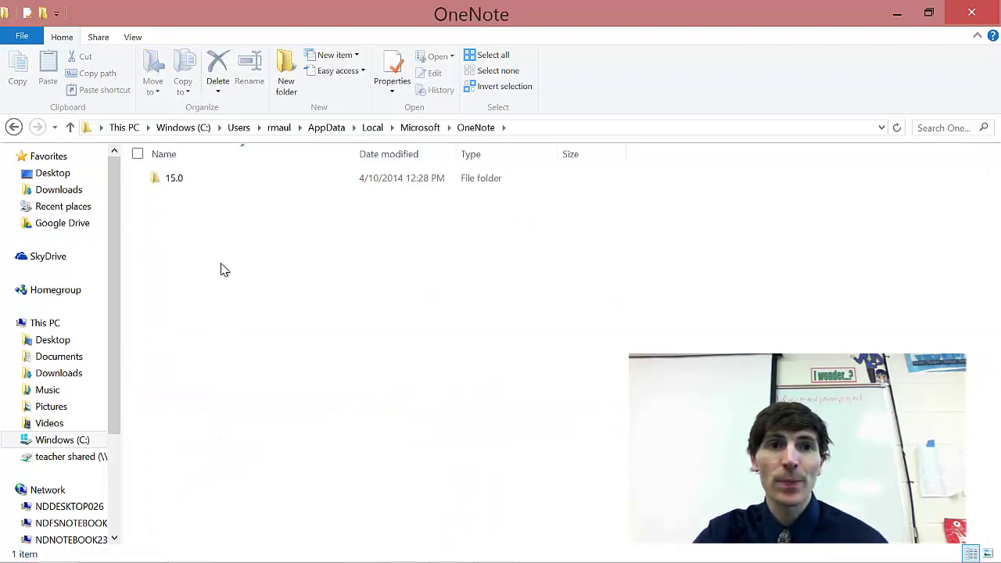
pyautogui.doubleClick(199, 182)
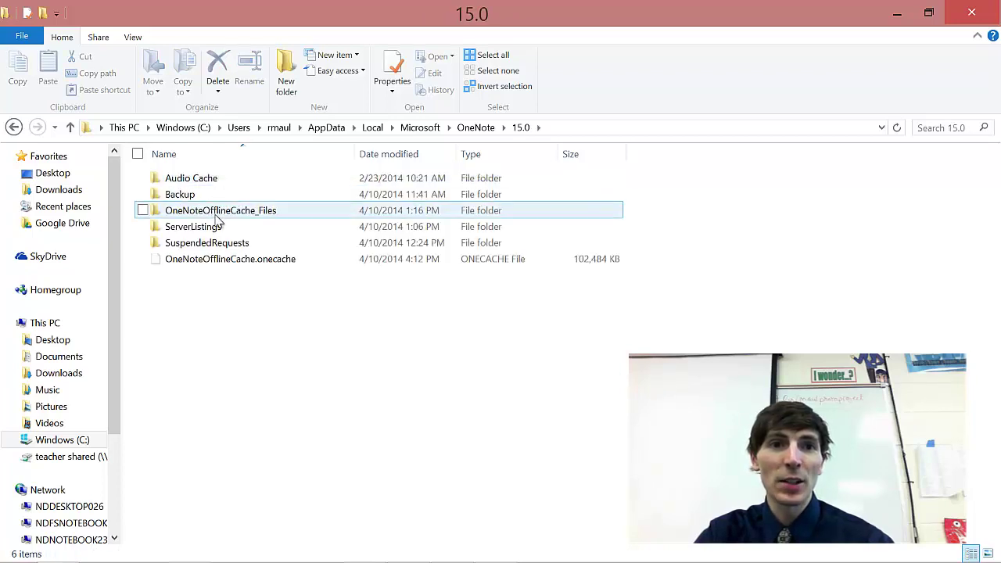
# Select the OneNoteOfflineCache_Files folder and the OneNoteOfflineCache.onecache file together
pyautogui.moveTo(219, 222)
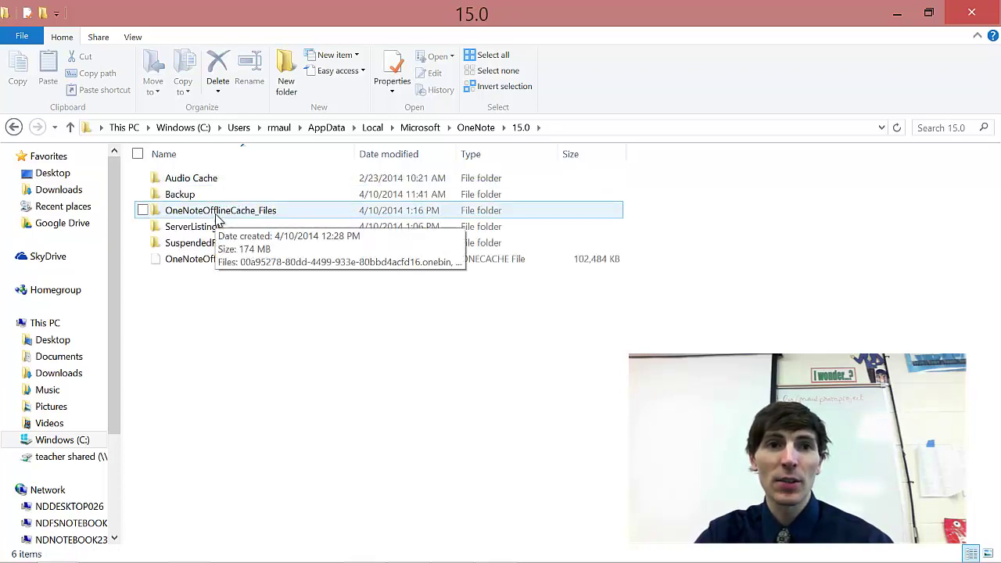
pyautogui.click(218, 222)
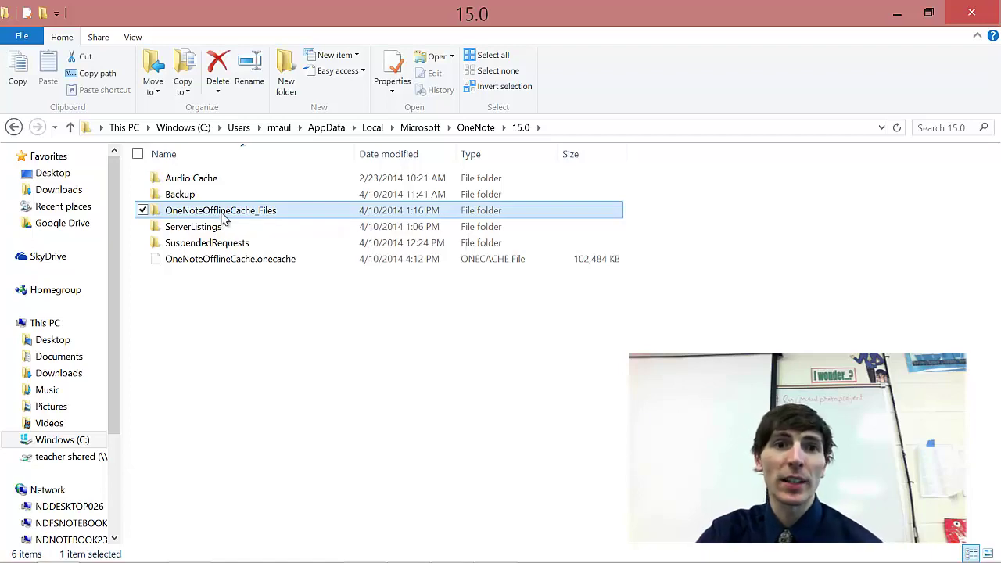
pyautogui.click(238, 213)
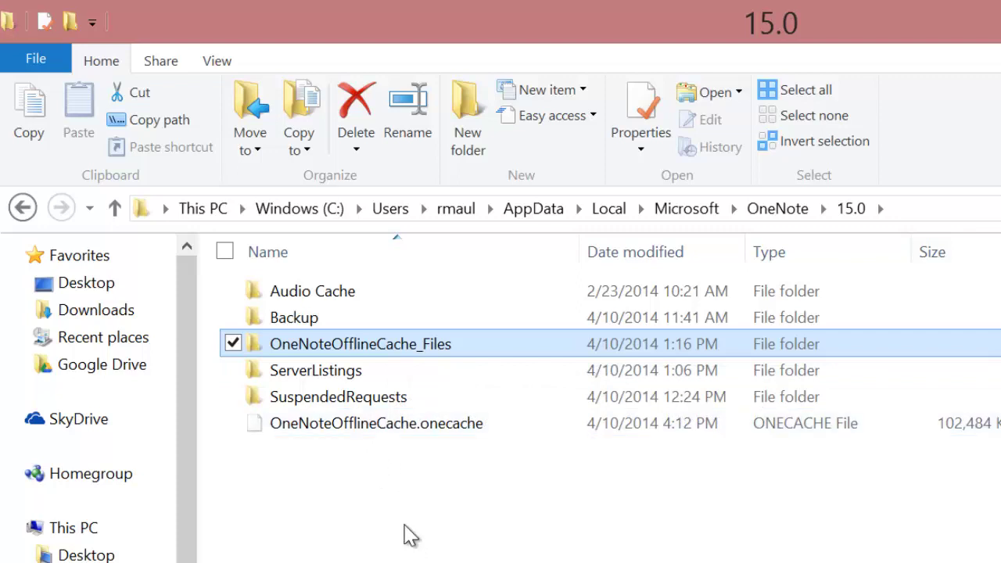
pyautogui.keyDown('ctrl'); pyautogui.click(401, 430); pyautogui.keyUp('ctrl')
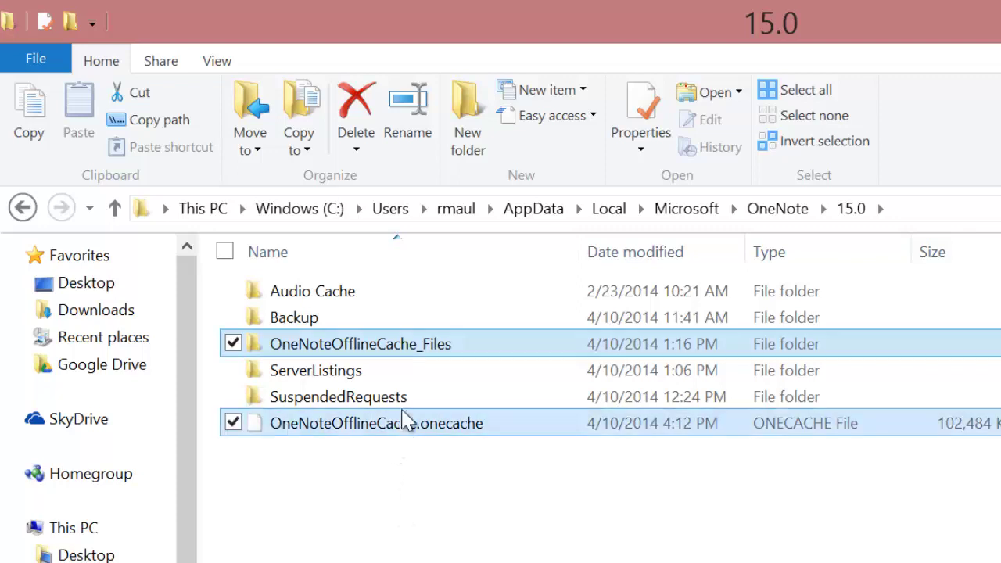
pyautogui.moveTo(447, 445)
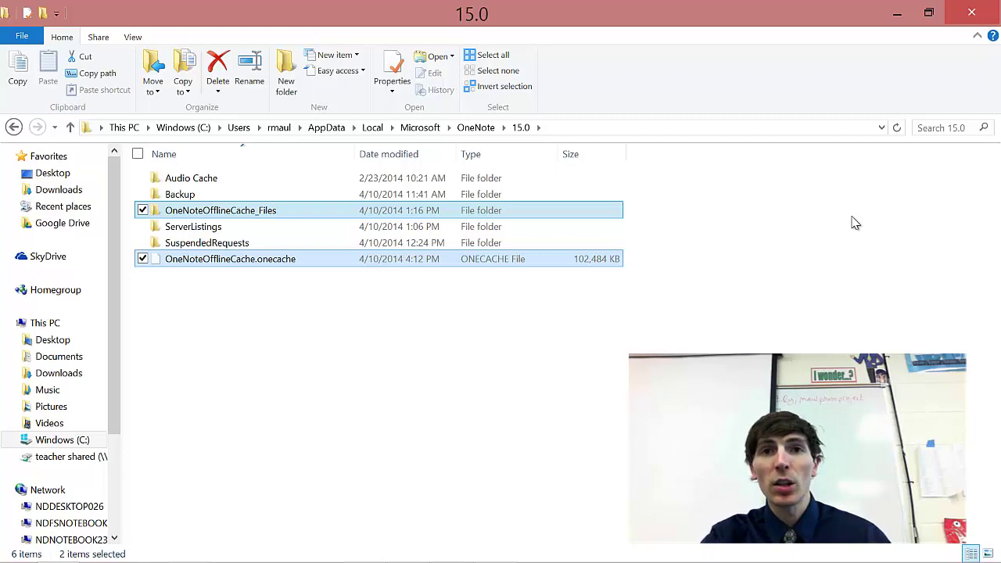
# Close Explorer, then run Sync All from the Honors Physics notebook's Notebook Sync Status in OneNote
pyautogui.click(970, 13)
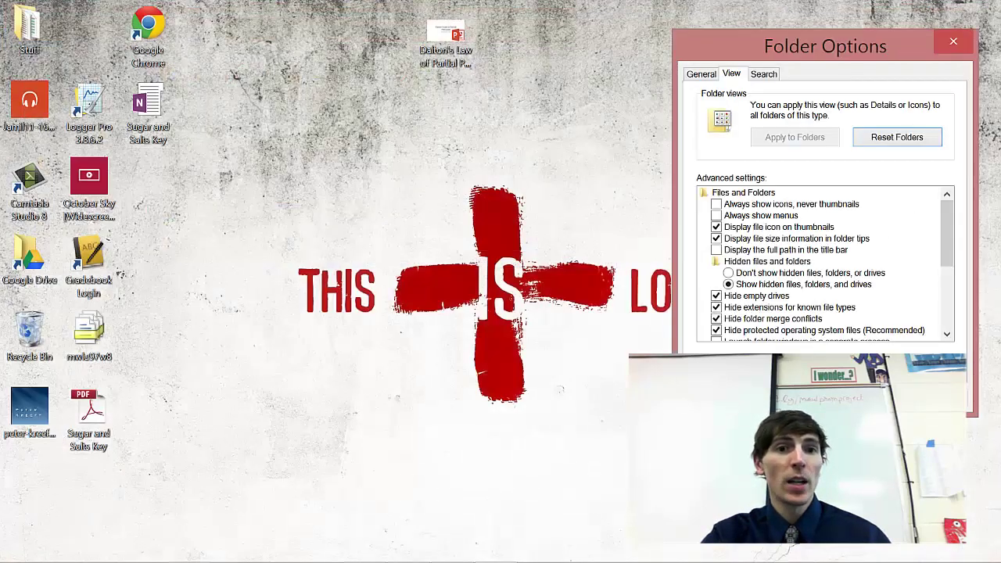
pyautogui.click(196, 551)
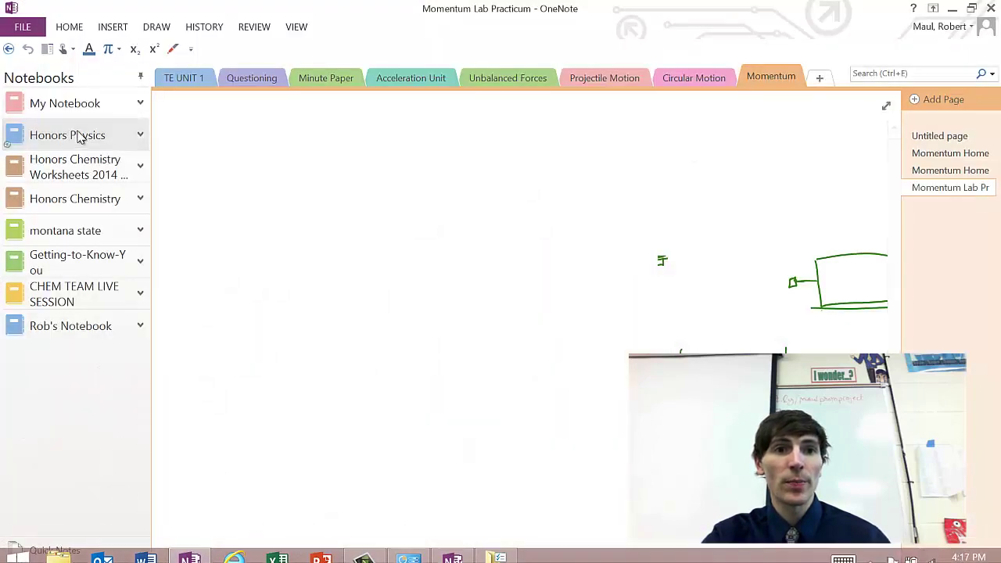
pyautogui.rightClick(82, 133)
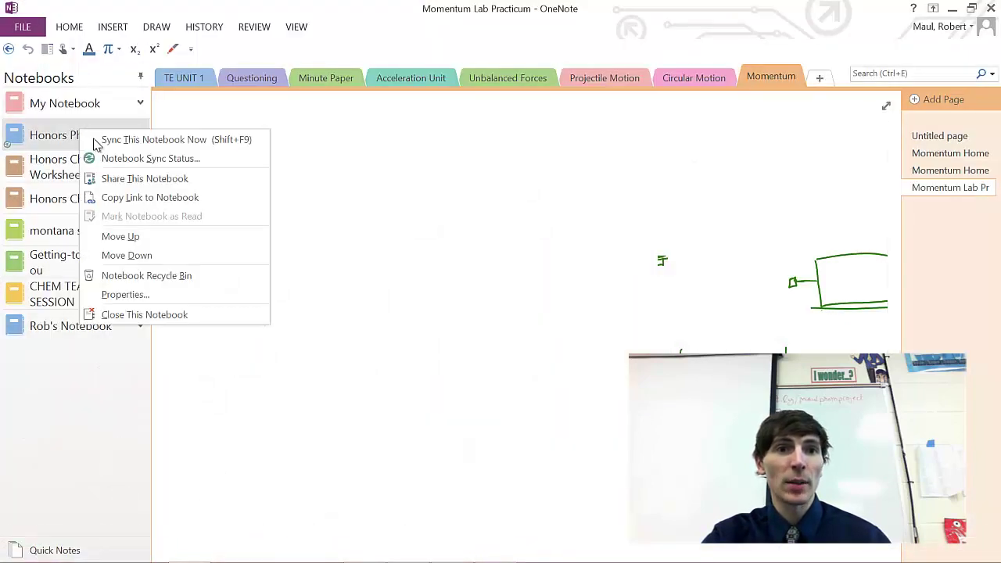
pyautogui.click(145, 160)
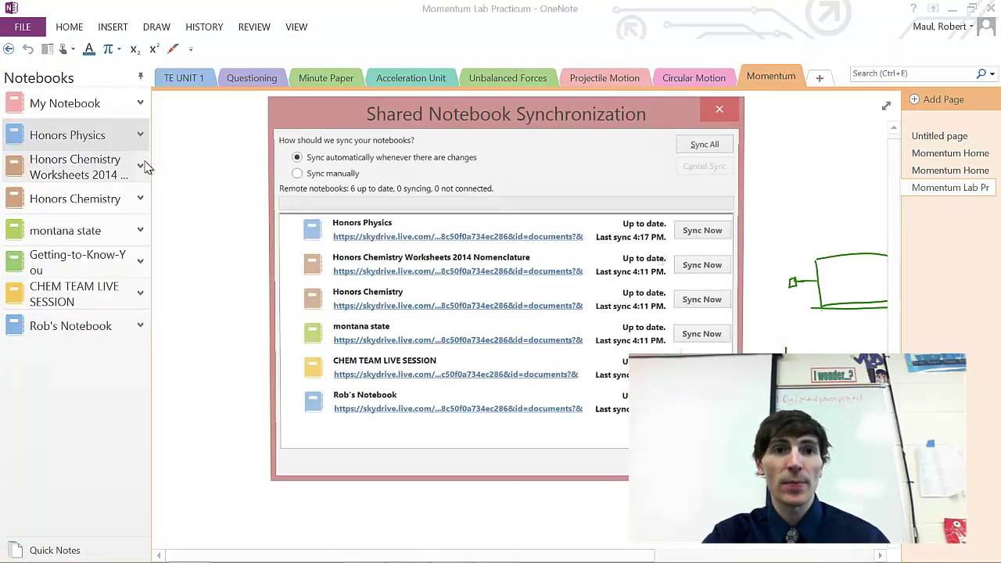
pyautogui.click(708, 147)
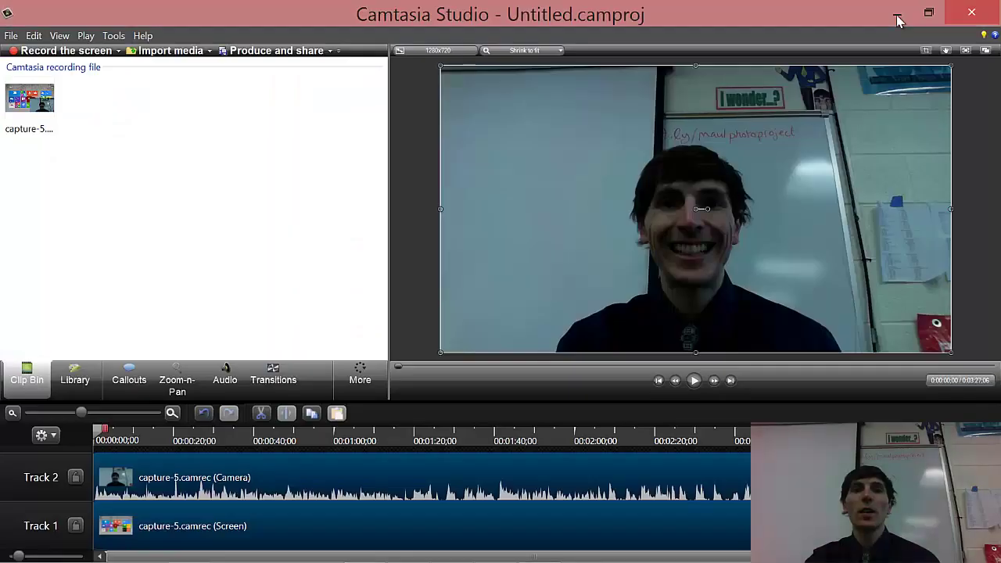
# Restore Folder Options, set Don't show hidden files, folders, or drives, apply and close it
pyautogui.click(897, 17)
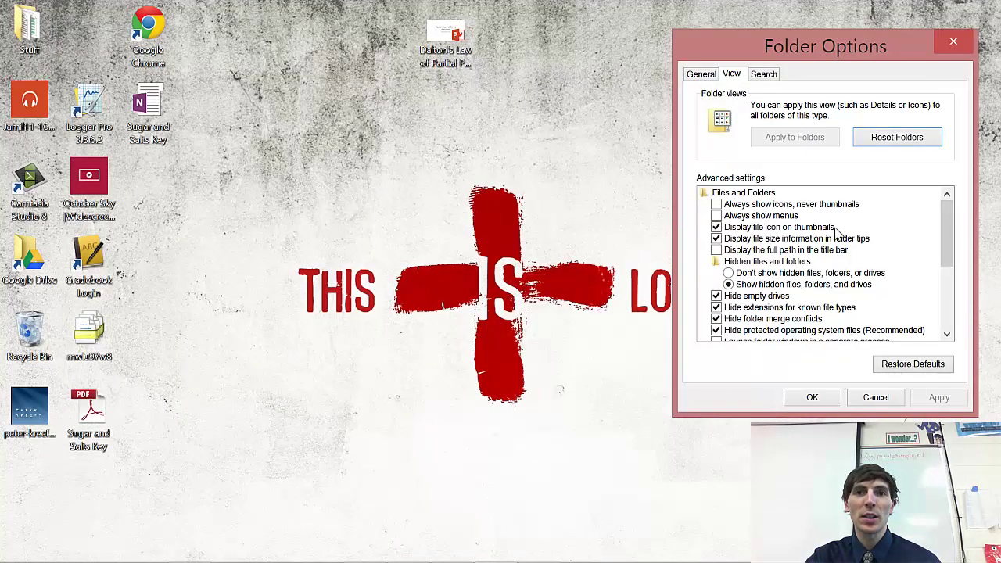
pyautogui.moveTo(825, 53); pyautogui.dragTo(802, 43)
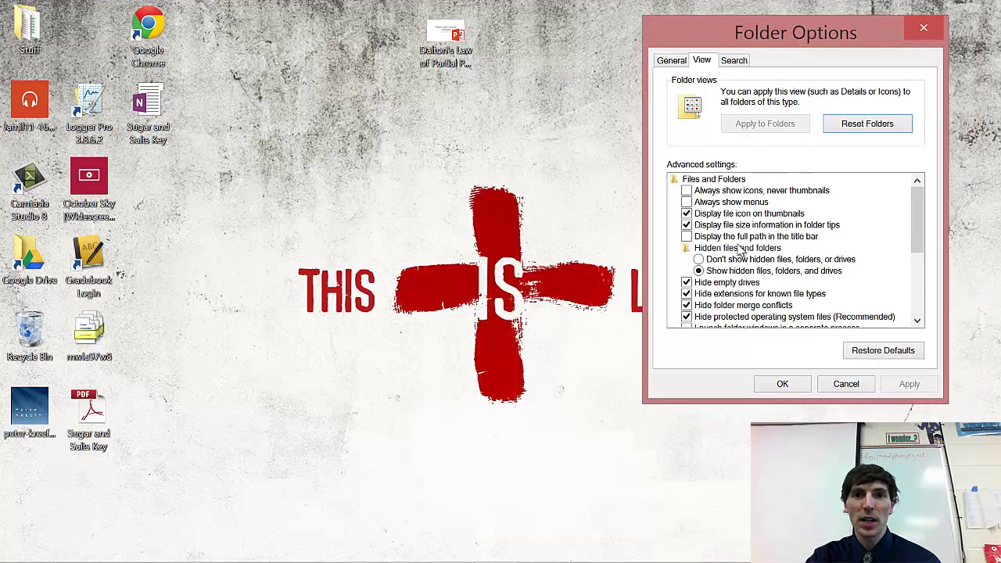
pyautogui.click(703, 262)
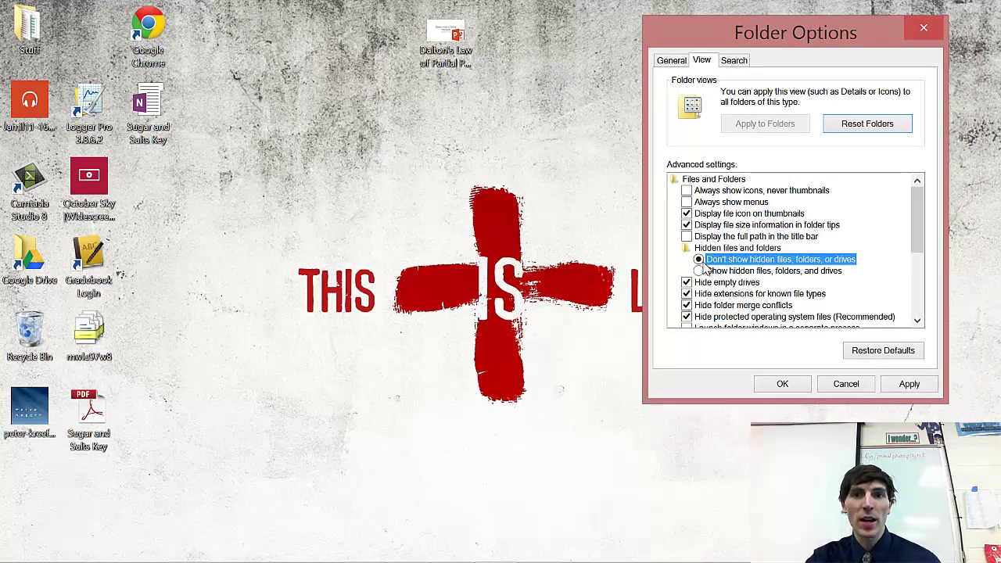
pyautogui.click(910, 383)
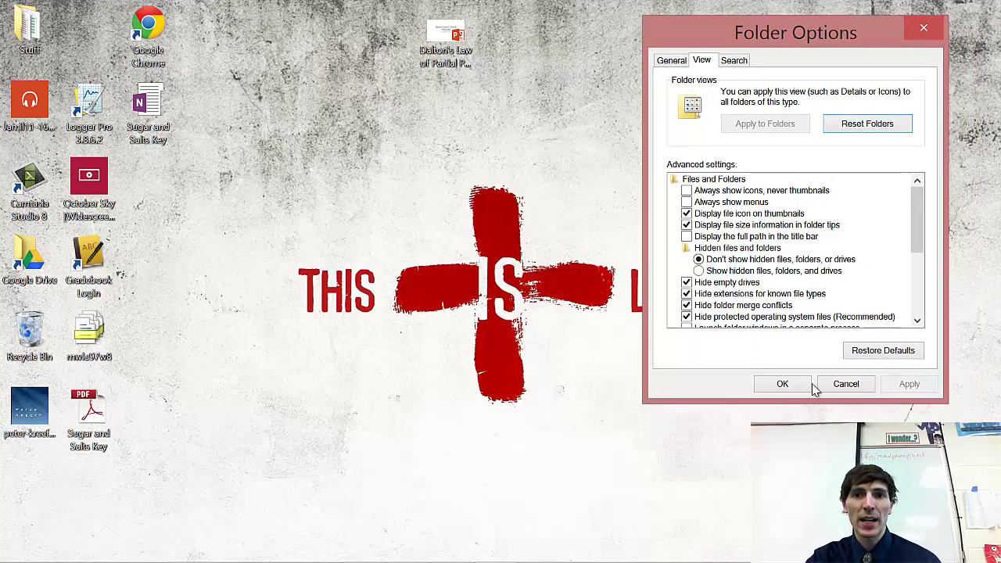
pyautogui.click(782, 384)
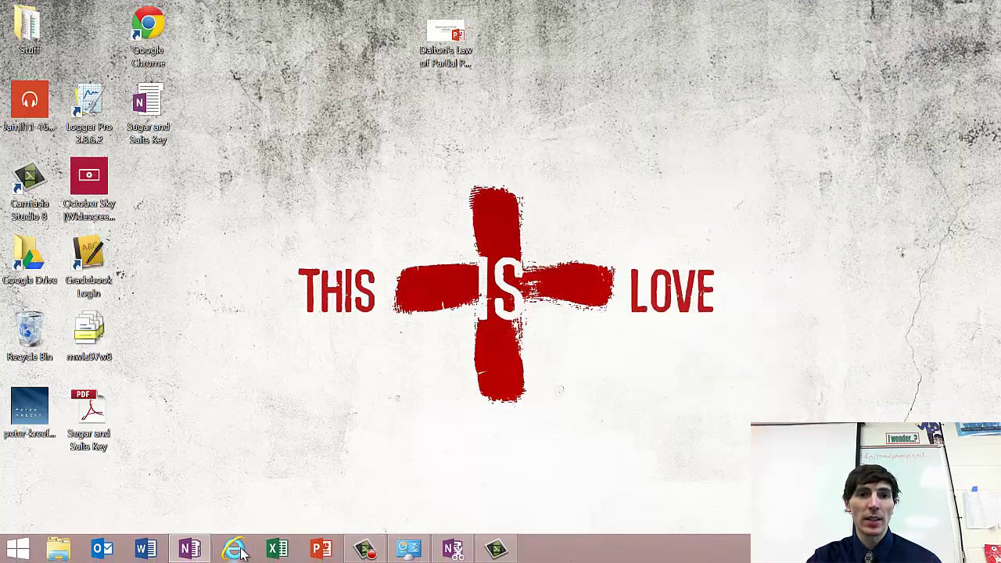
pyautogui.click(364, 549)
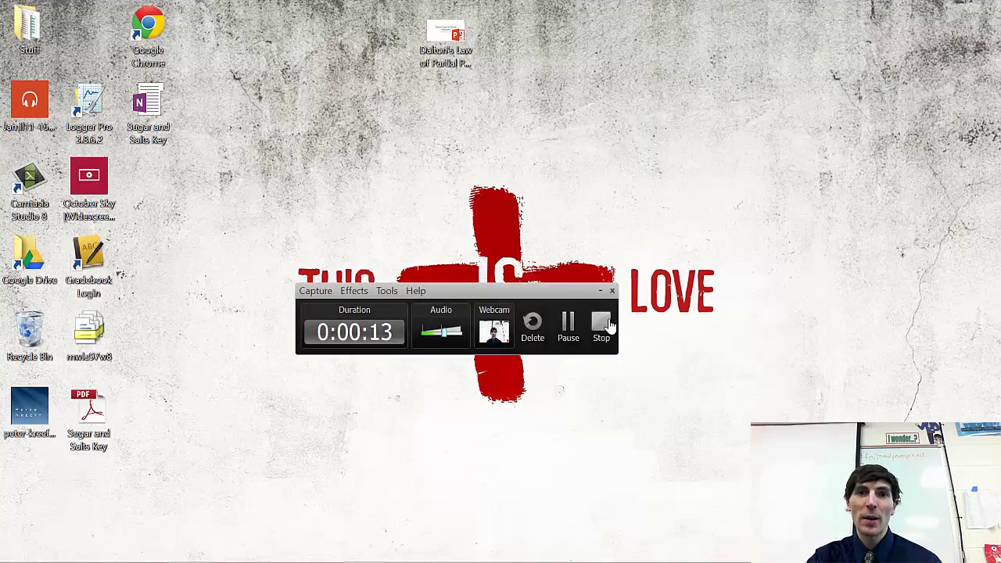